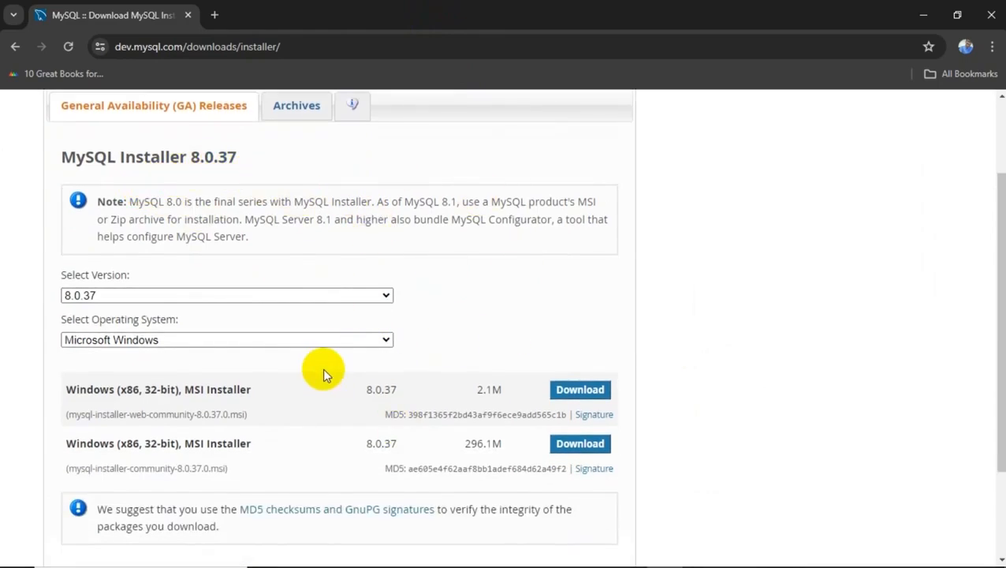
- Keep installer version 8.0.37 and select Microsoft Windows as the operating system for the download
scroll(323, 374, "down", 1)
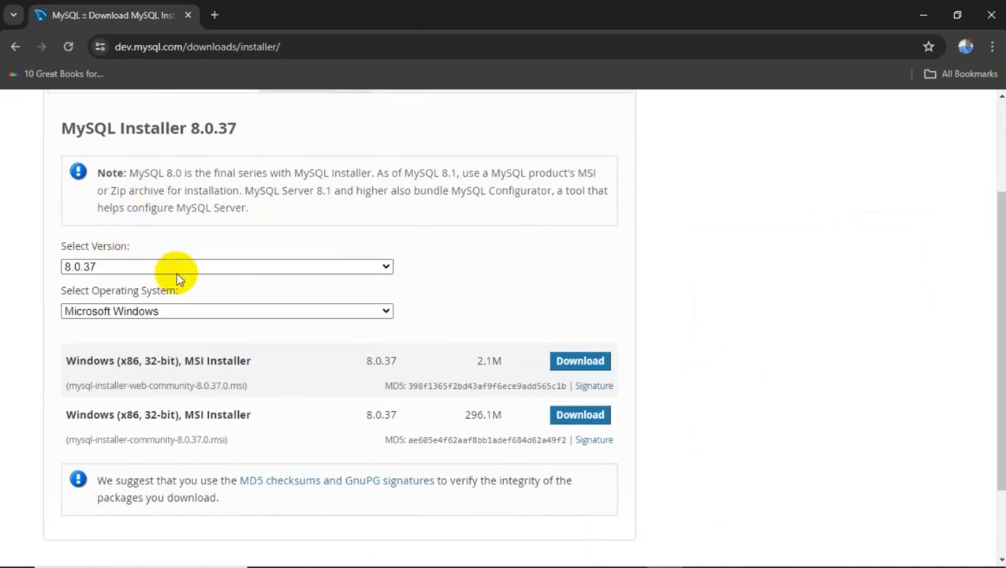
left_click(267, 269)
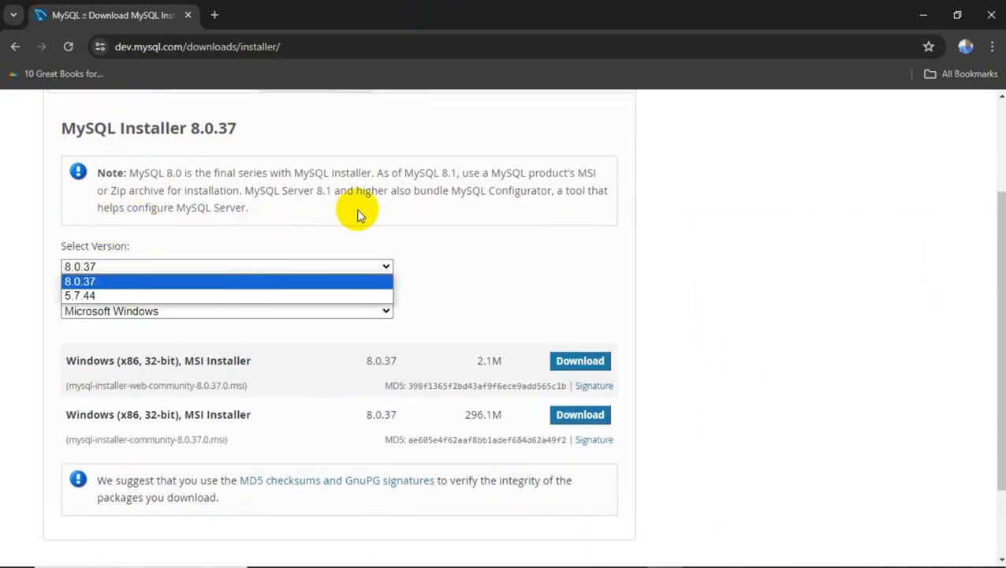
left_click(356, 213)
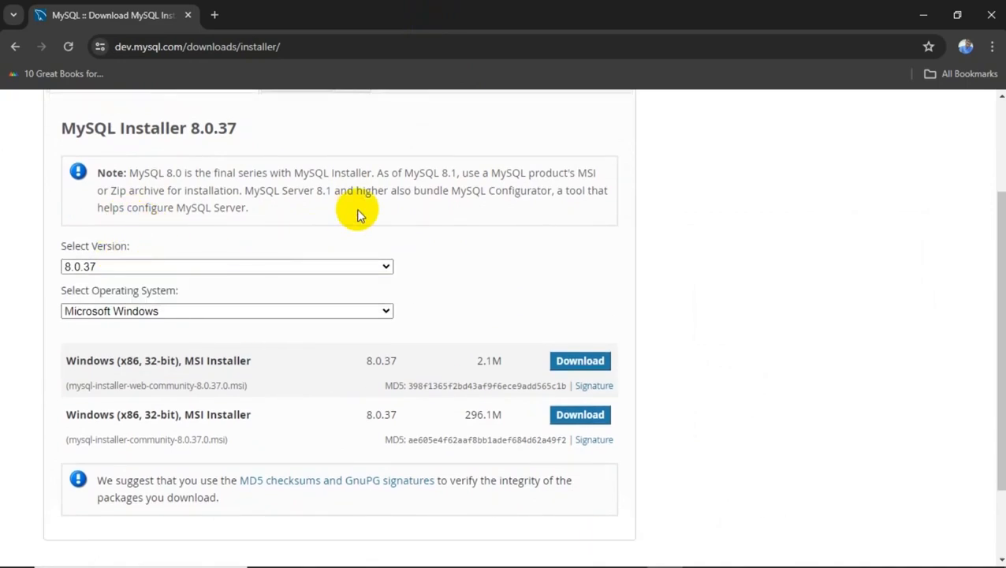
left_click(203, 316)
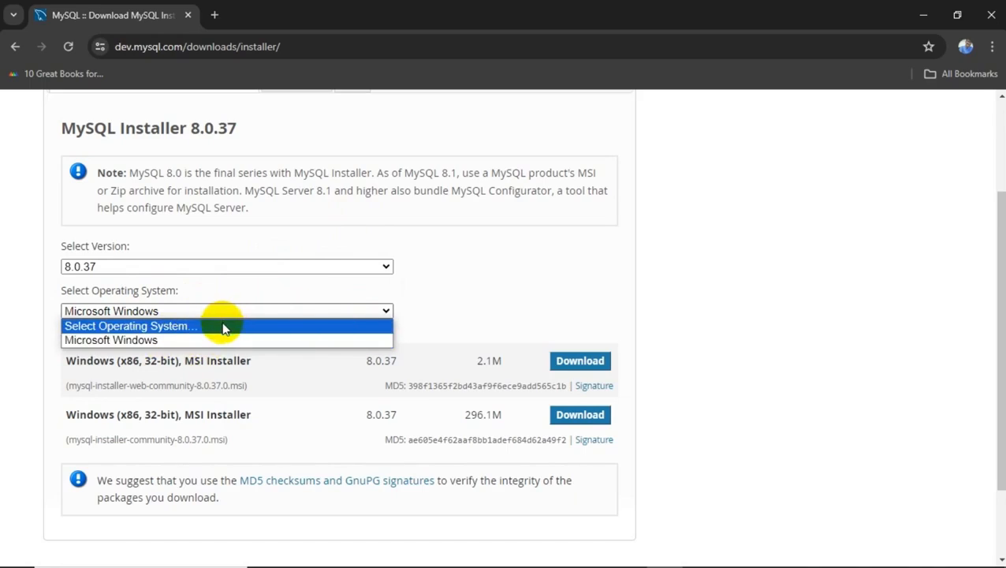
left_click(212, 344)
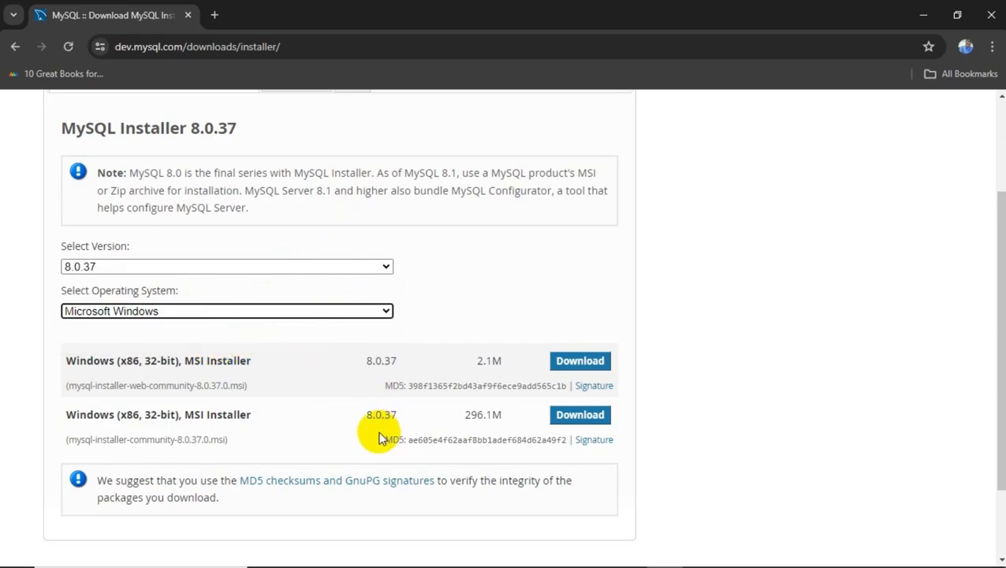
- Download the 2.1M web version of the Windows MSI installer without logging in or signing up
scroll(377, 430, "down", 1)
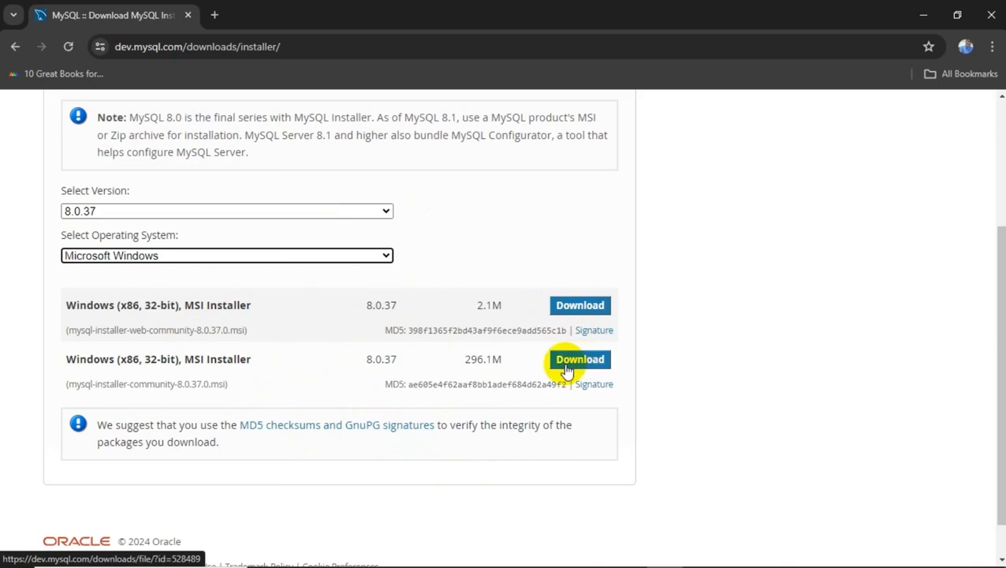
left_click(565, 313)
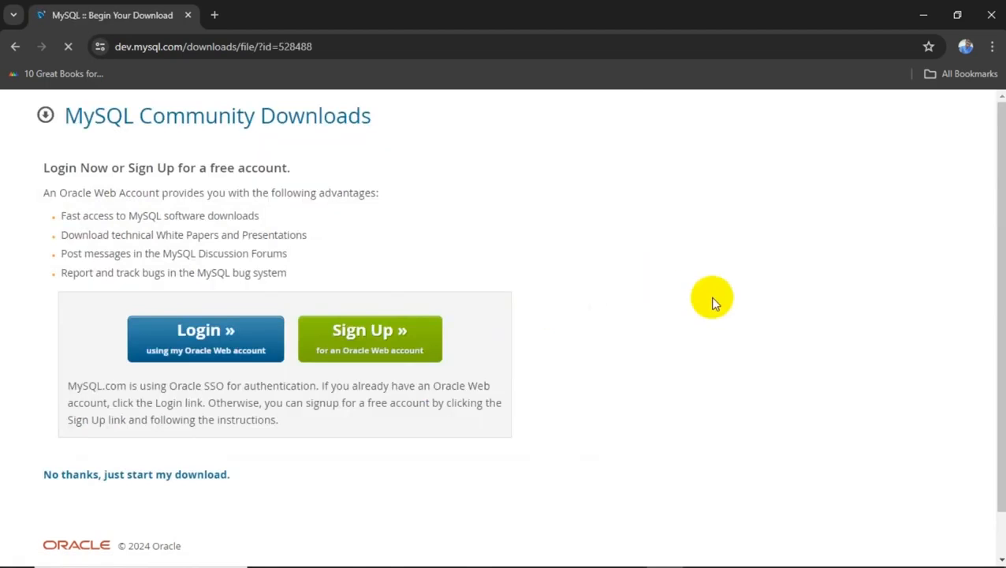
scroll(447, 272, "down", 1)
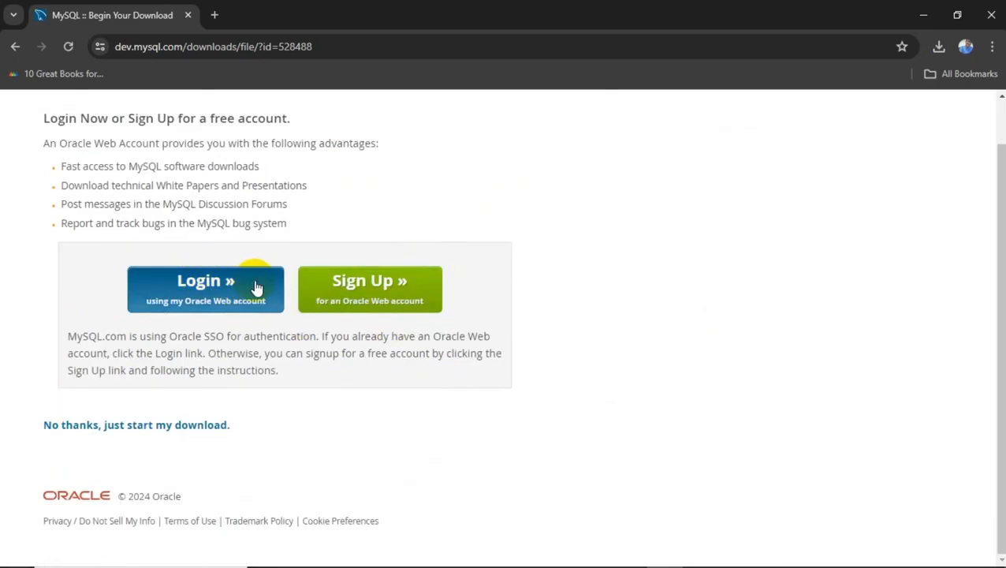
left_click(154, 425)
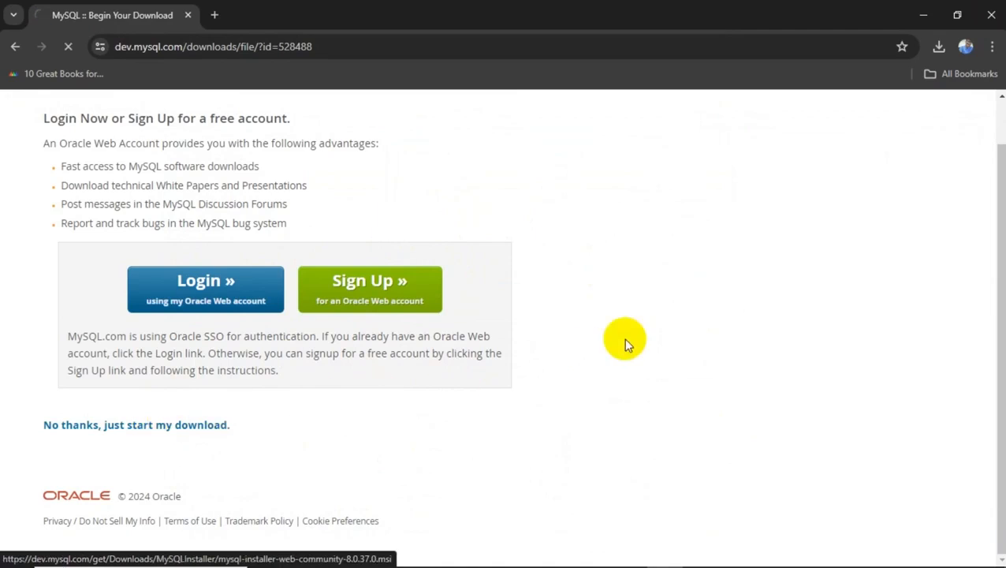
- Launch the newly downloaded mysql-installer-web-community-8.0.37.0.msi and minimize the browser
left_click(939, 47)
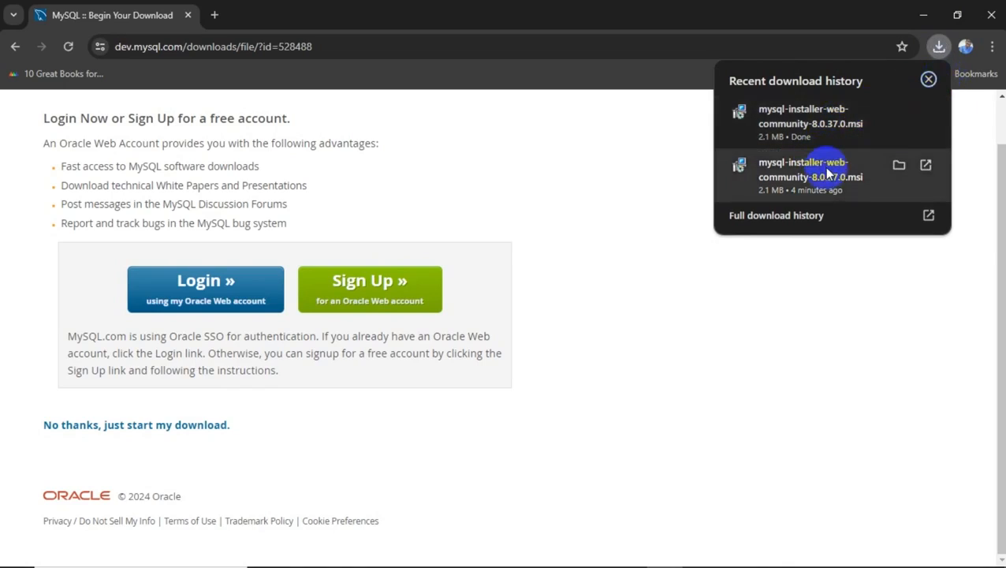
left_click(854, 123)
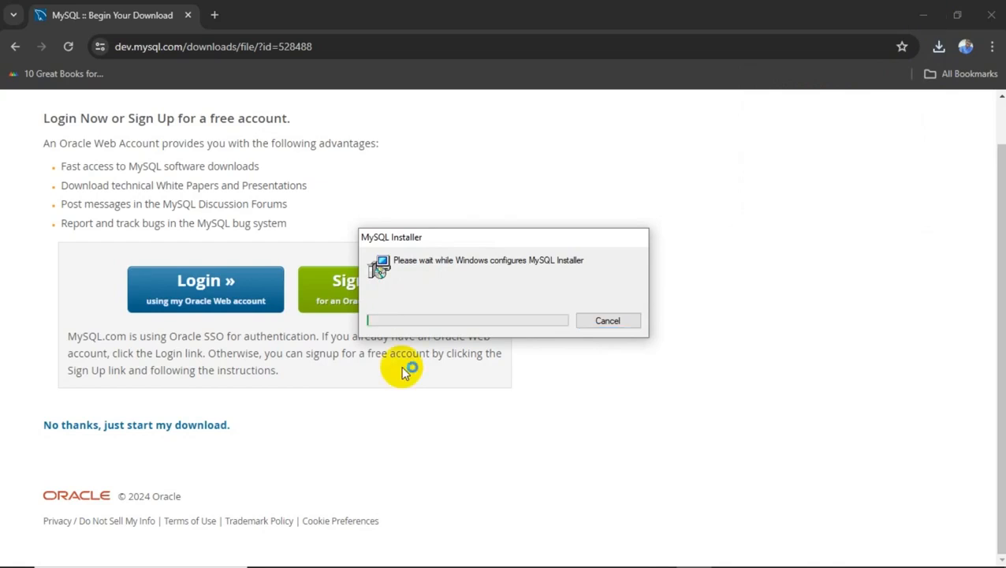
left_click(919, 17)
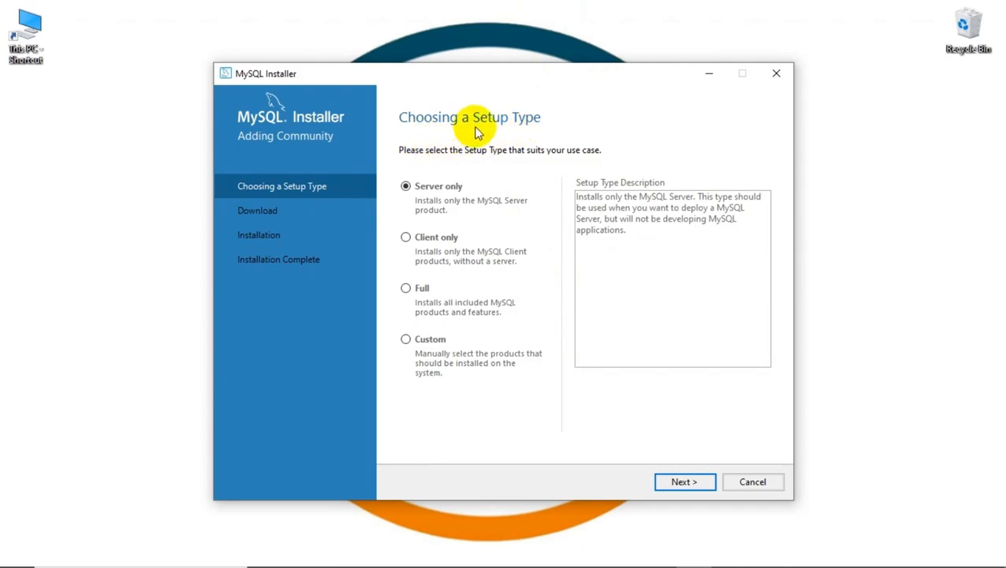
- Choose the Custom setup type and add MySQL Server 8.0.37 - X64 to the products to be installed
left_click(405, 339)
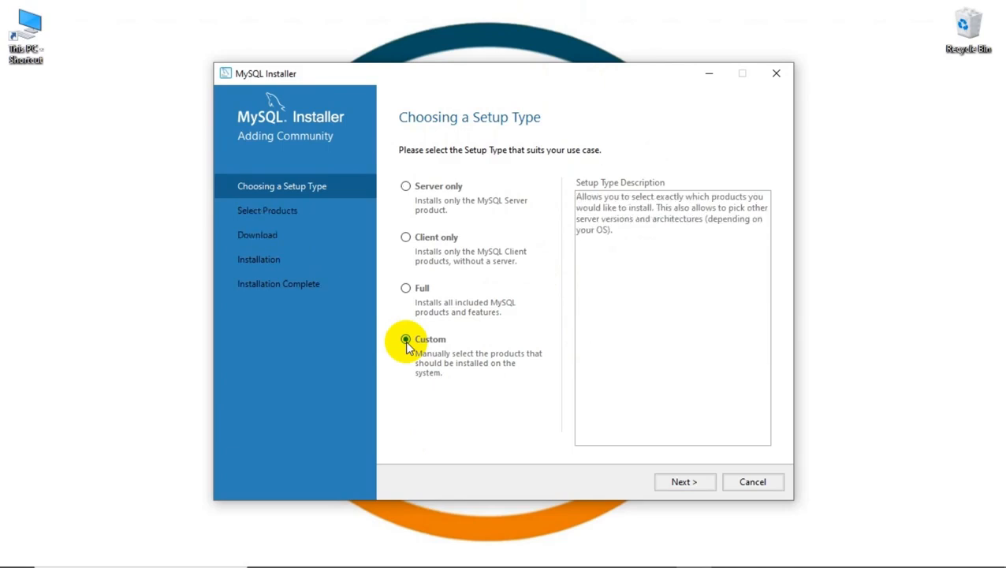
left_click(672, 486)
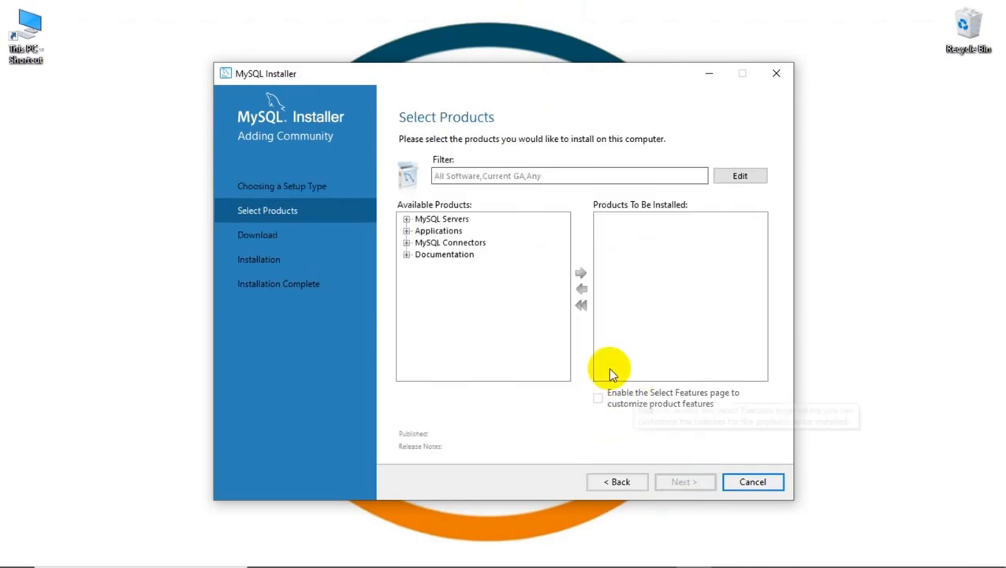
left_click(407, 219)
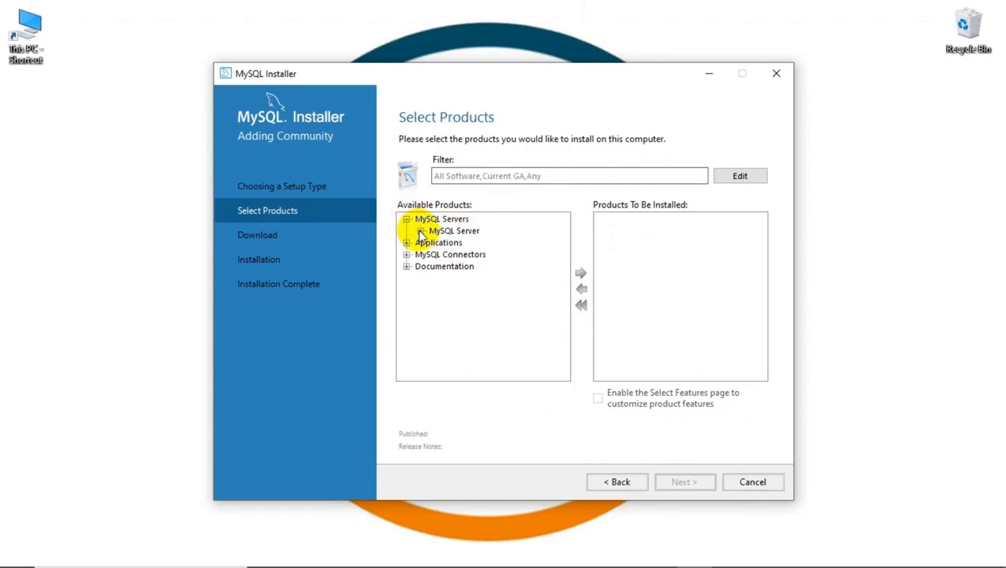
left_click(421, 231)
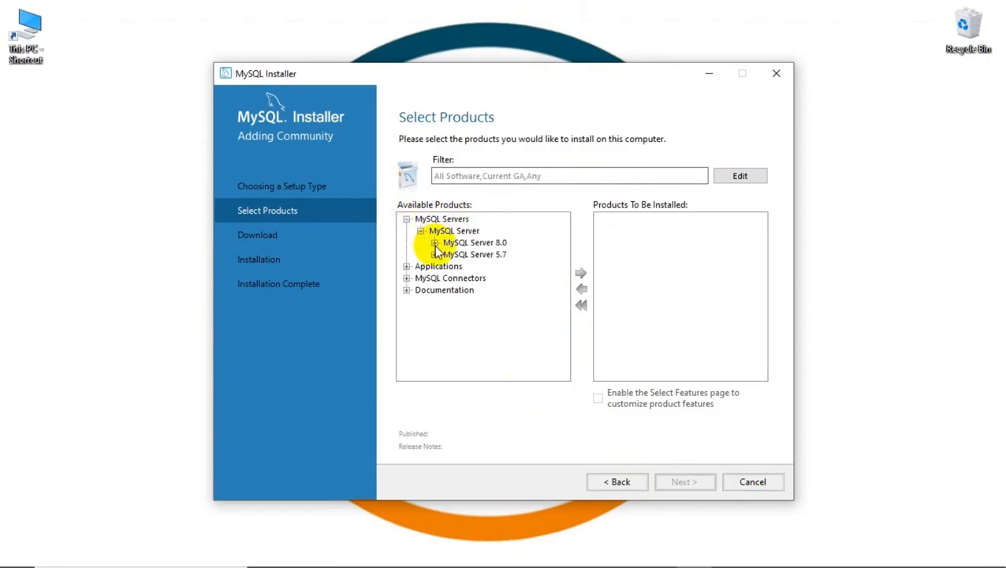
left_click(435, 243)
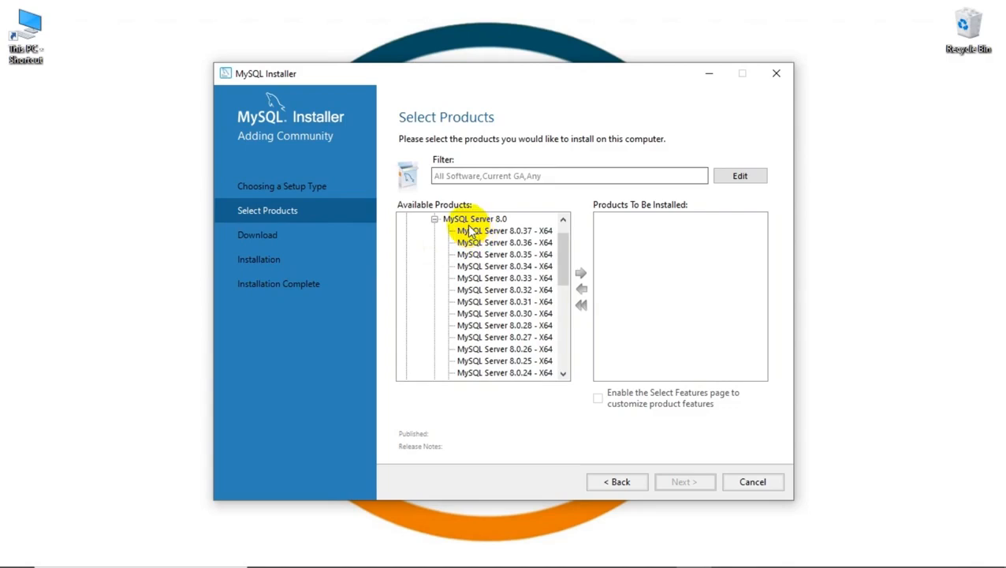
left_click(469, 230)
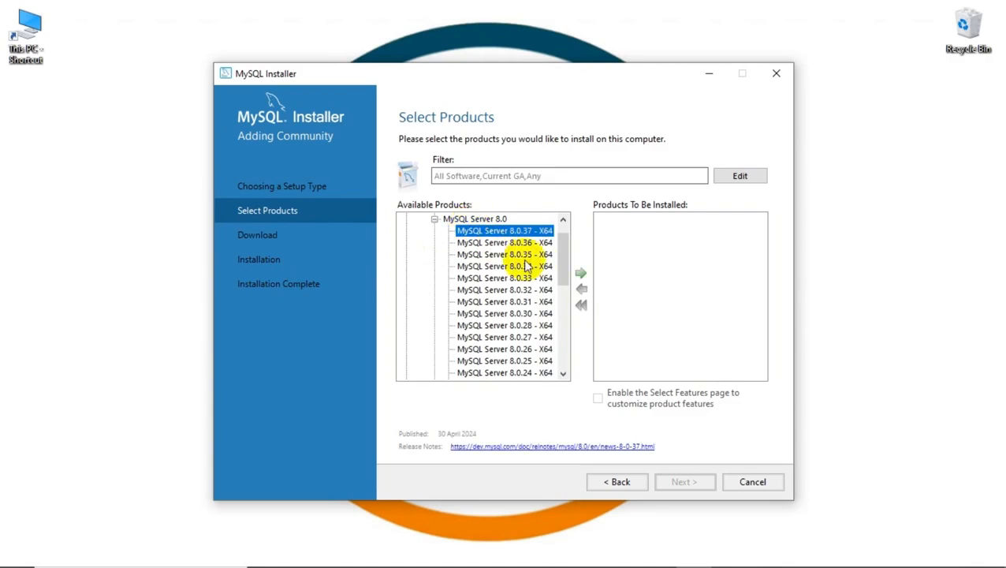
left_click(581, 274)
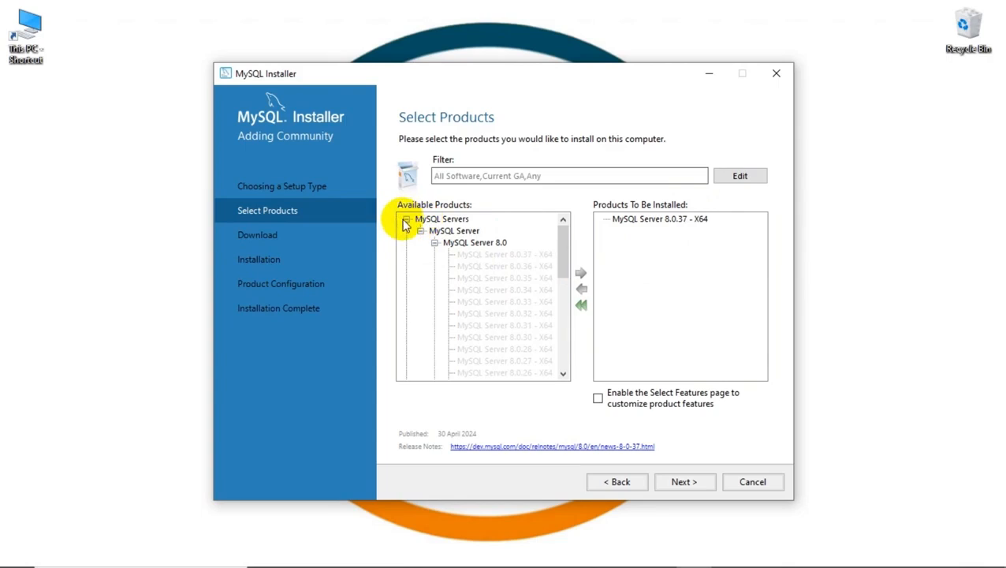
- Add MySQL Workbench 8.0.36 - X64 from the available applications to the products to be installed
left_click(406, 220)
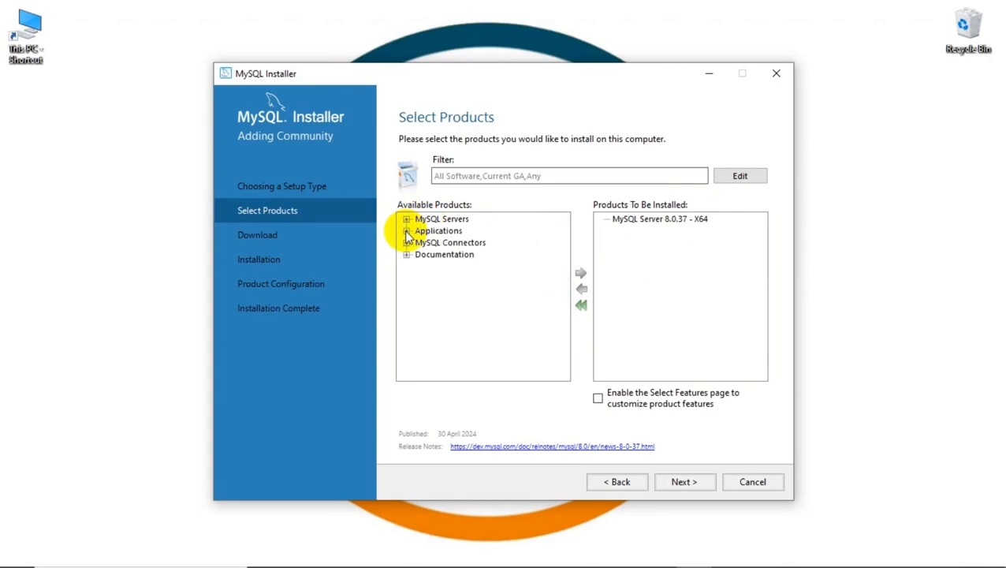
left_click(406, 231)
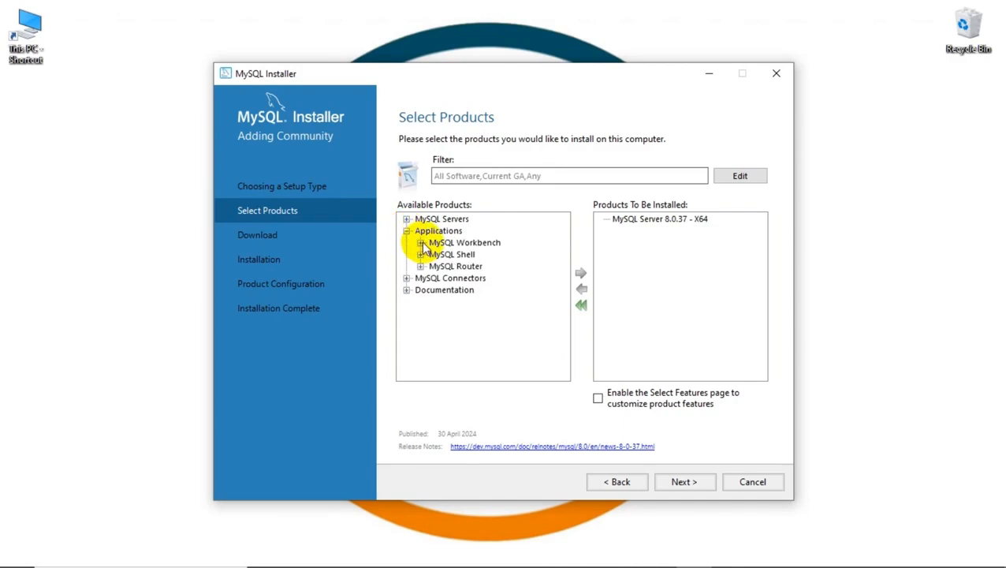
left_click(421, 244)
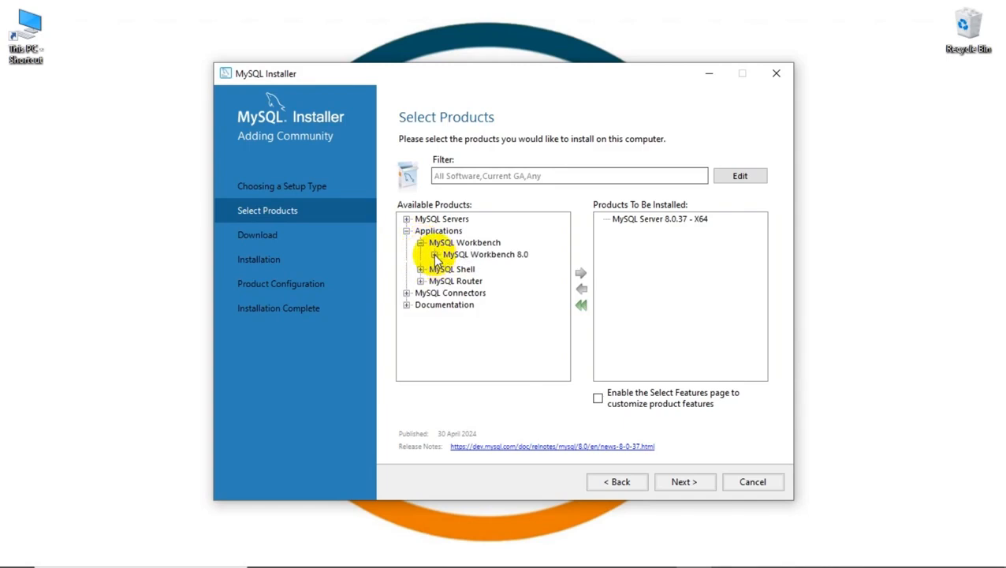
left_click(434, 254)
left_click(472, 232)
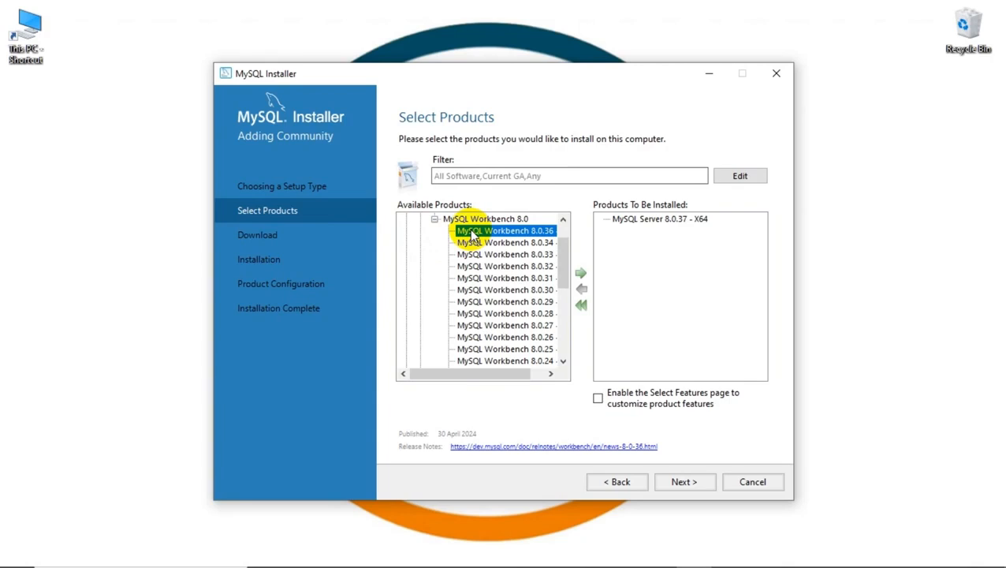
left_click(581, 273)
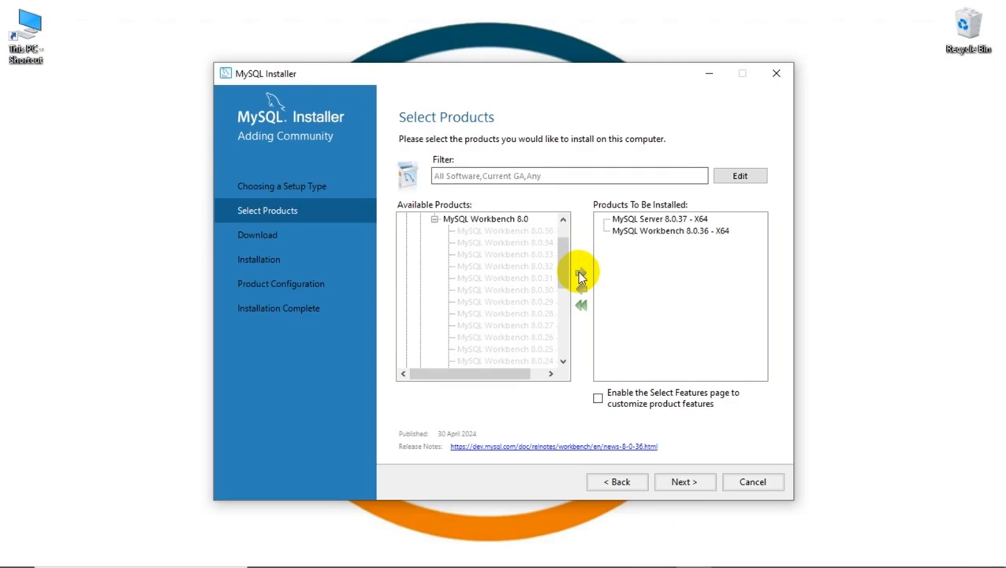
- Accept the product selection with the default install and data directories, and download the Server and Workbench packages
left_click(682, 482)
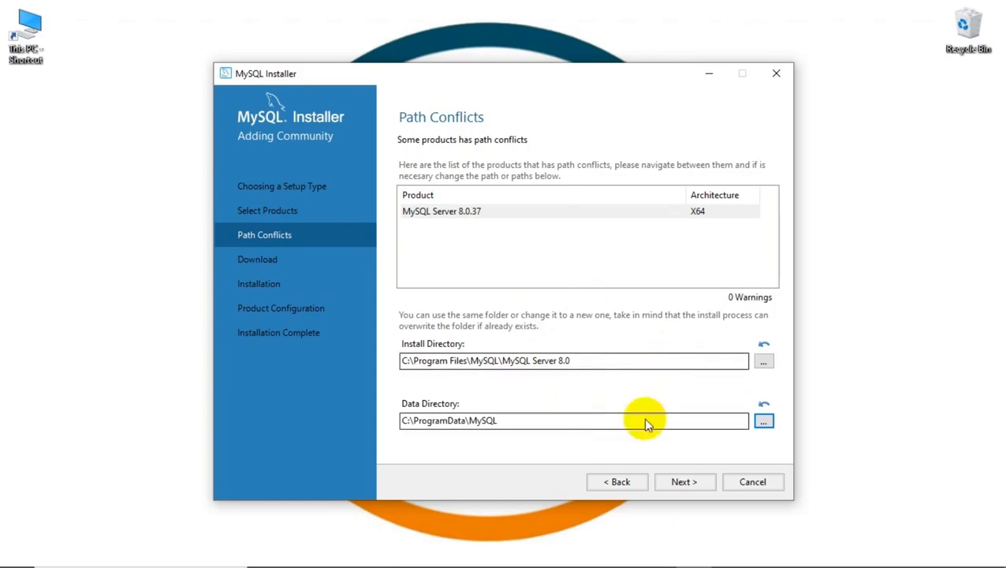
left_click(681, 484)
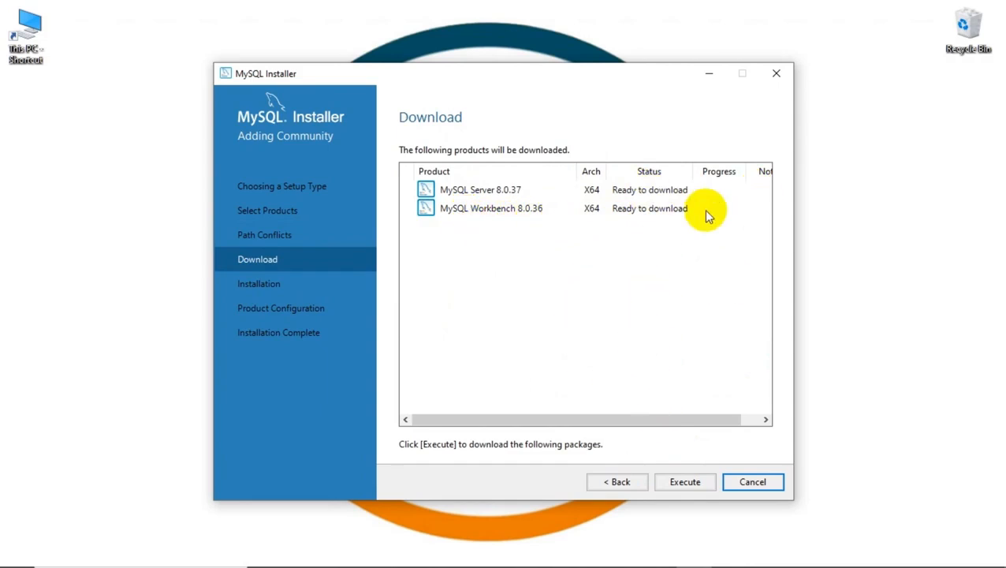
left_click(679, 486)
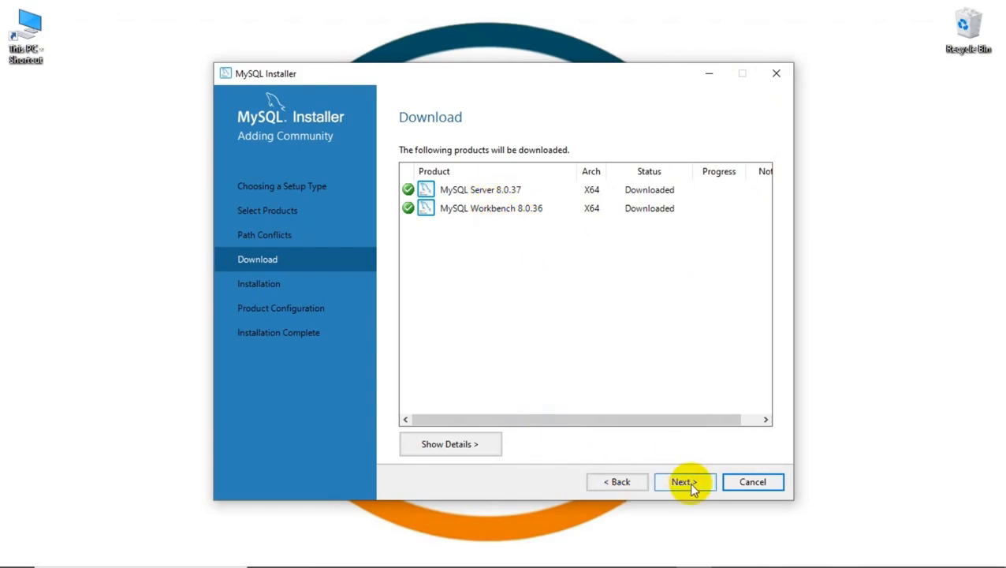
- Install the downloaded MySQL Server 8.0.37 and MySQL Workbench 8.0.36, and proceed to product configuration
left_click(683, 482)
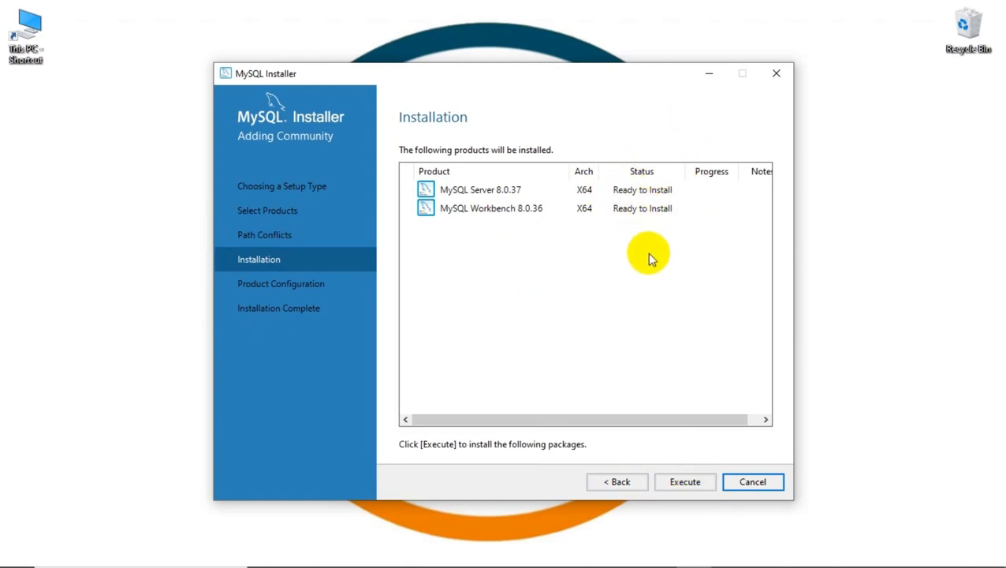
left_click(684, 482)
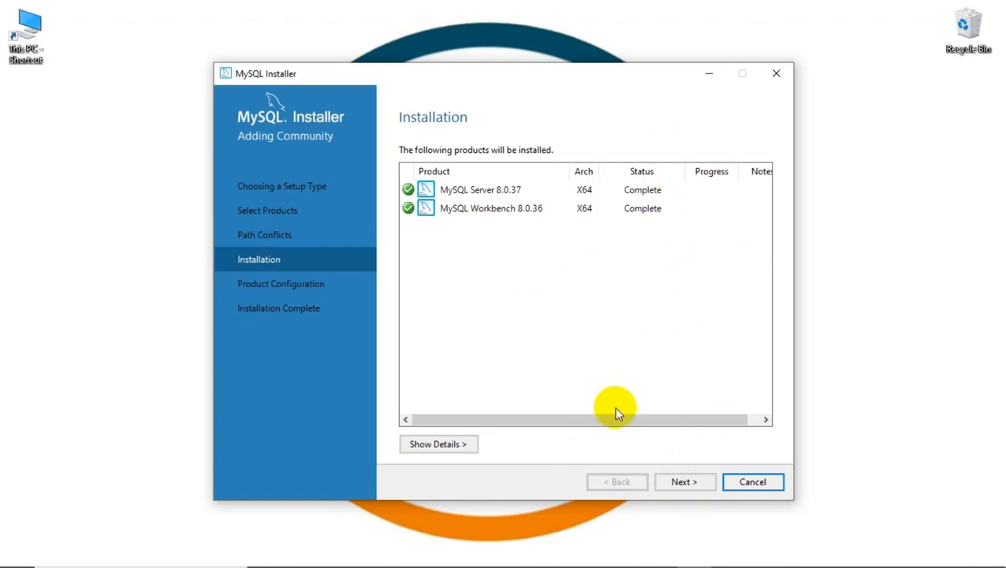
left_click(680, 485)
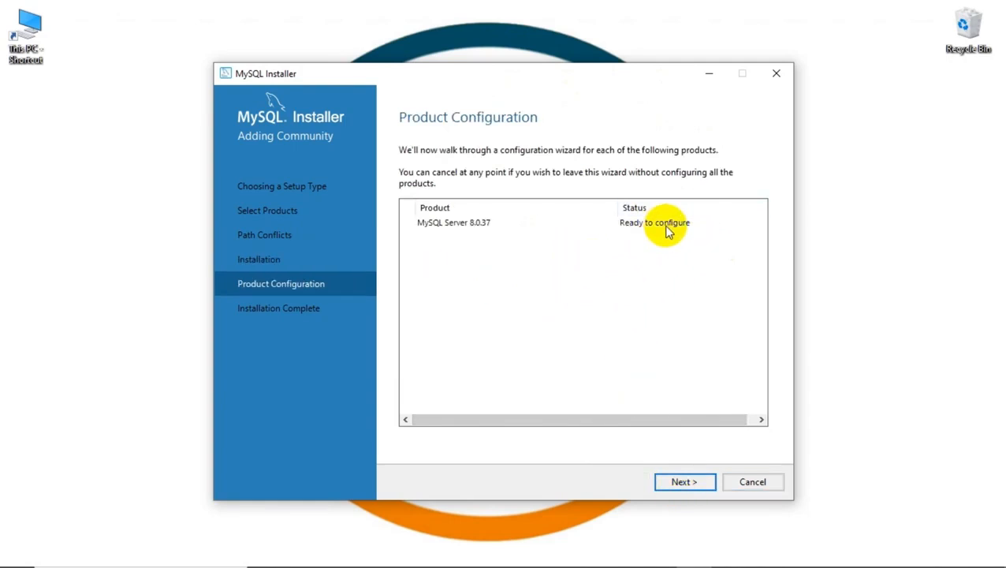
- Configure the server with the default Development Computer type, TCP/IP port 3306 and strong password encryption for authentication
left_click(682, 478)
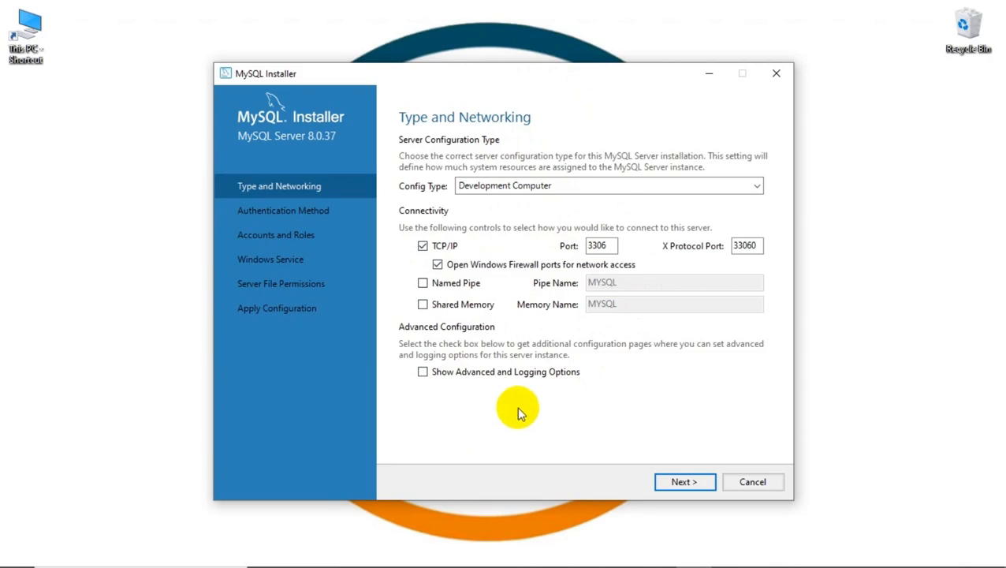
left_click(683, 482)
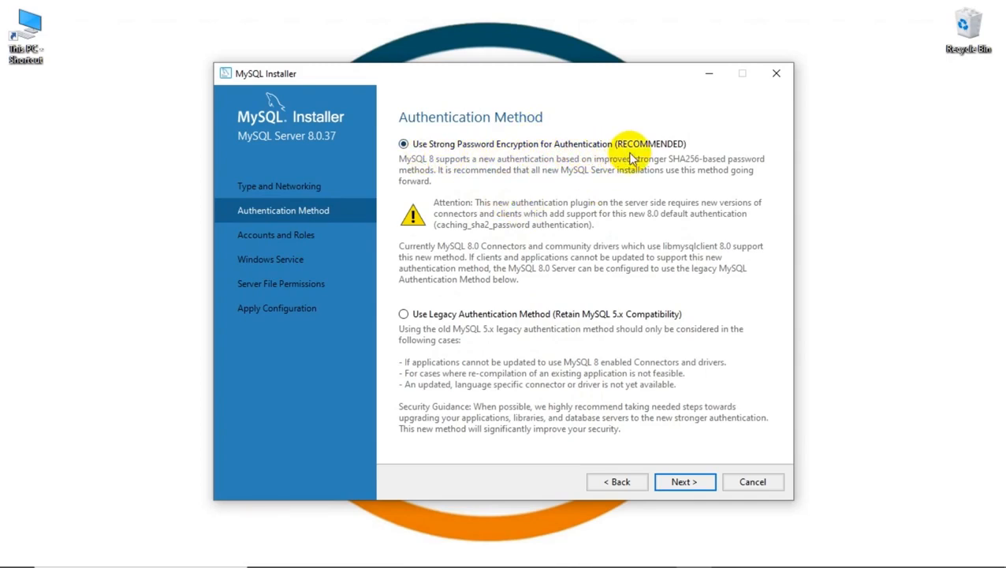
left_click(702, 479)
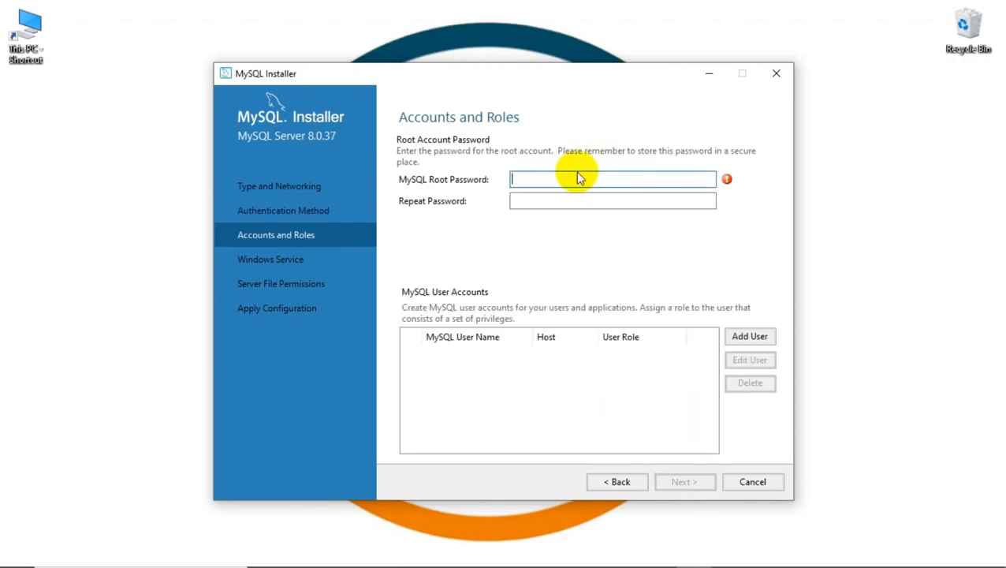
- Enter the MySQL root password and repeat it in the confirmation field
type("••••••••••")
left_click(555, 205)
type("•••••")
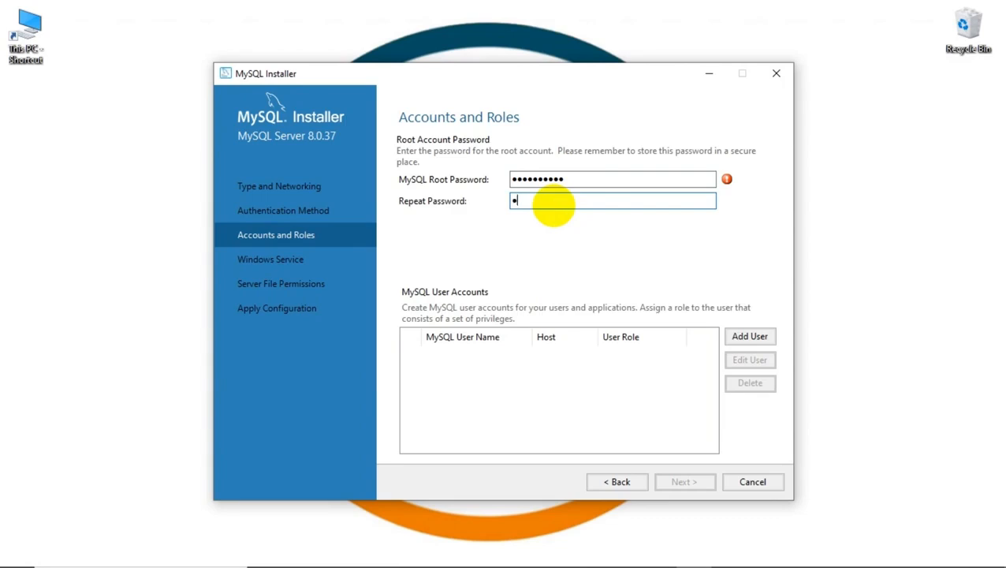
type("•••••")
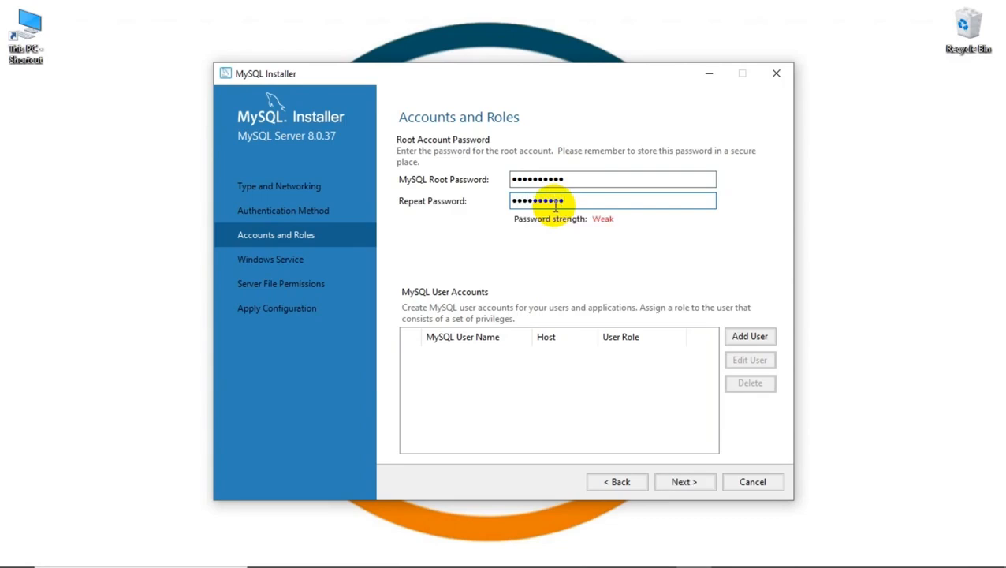
- Keep the default MySQL80 Windows service under the Standard System Account and full-access server file permissions, and apply the server configuration
left_click(683, 482)
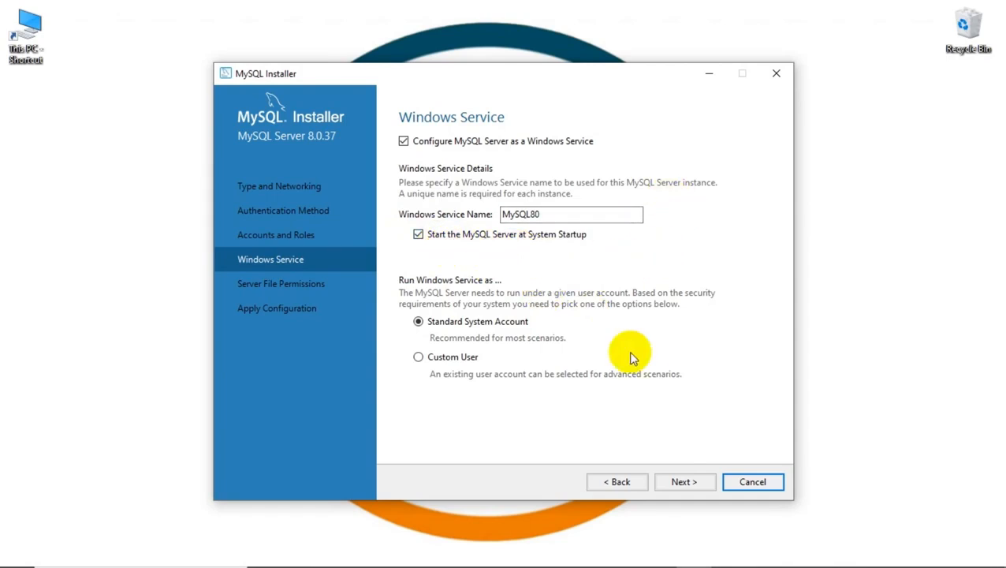
left_click(680, 482)
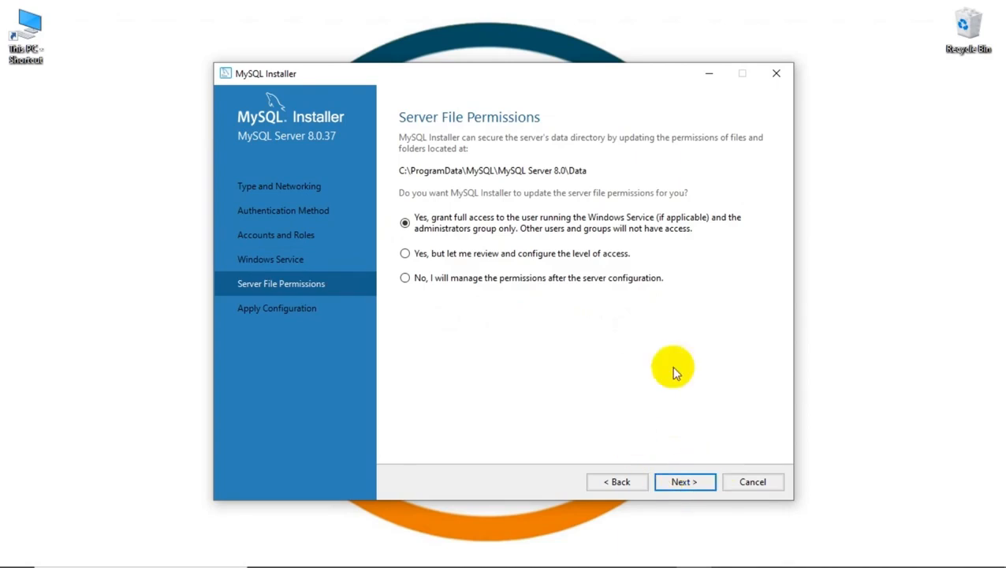
left_click(679, 479)
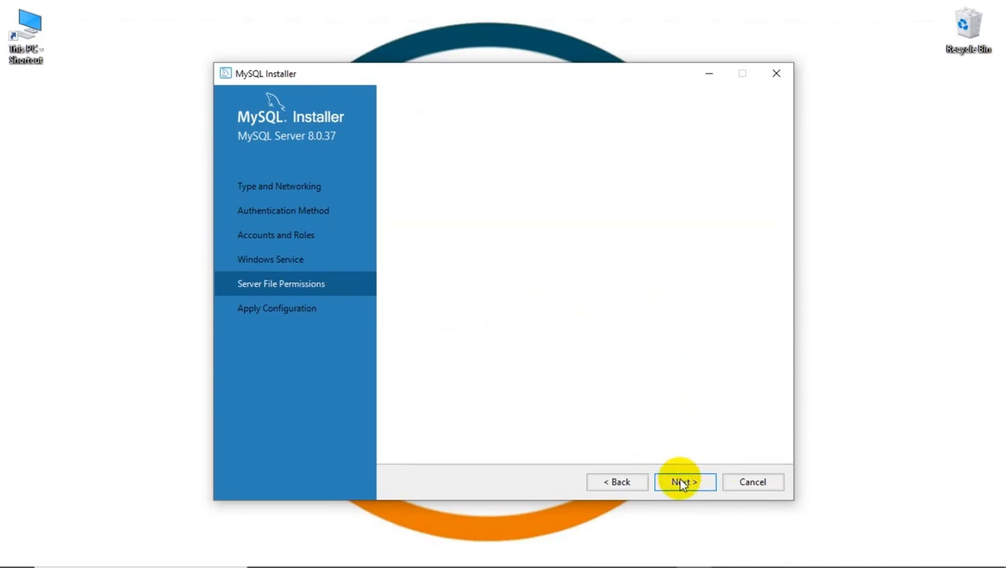
left_click(693, 480)
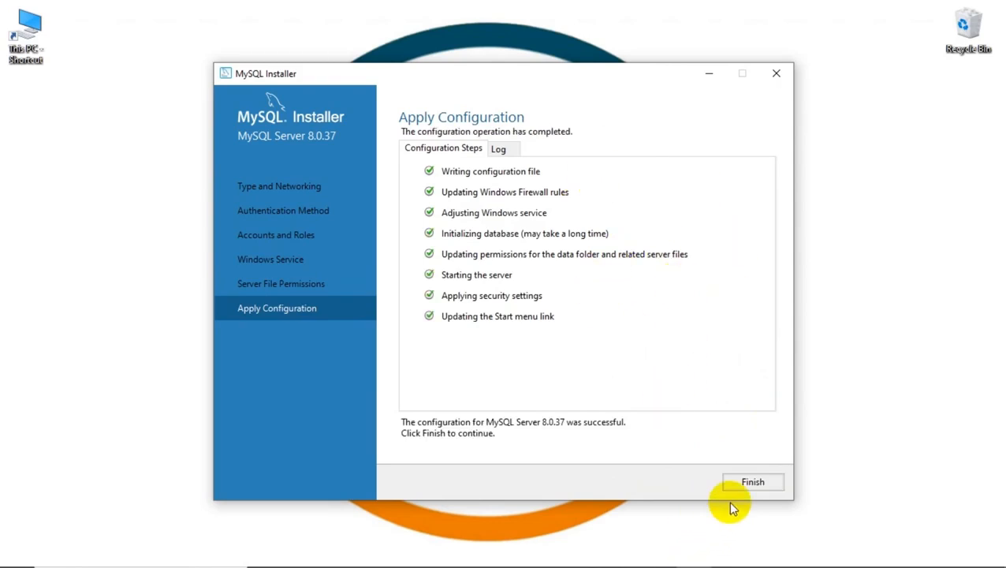
- Finish the server's product configuration and complete the installation with MySQL Workbench set to start after setup
left_click(744, 484)
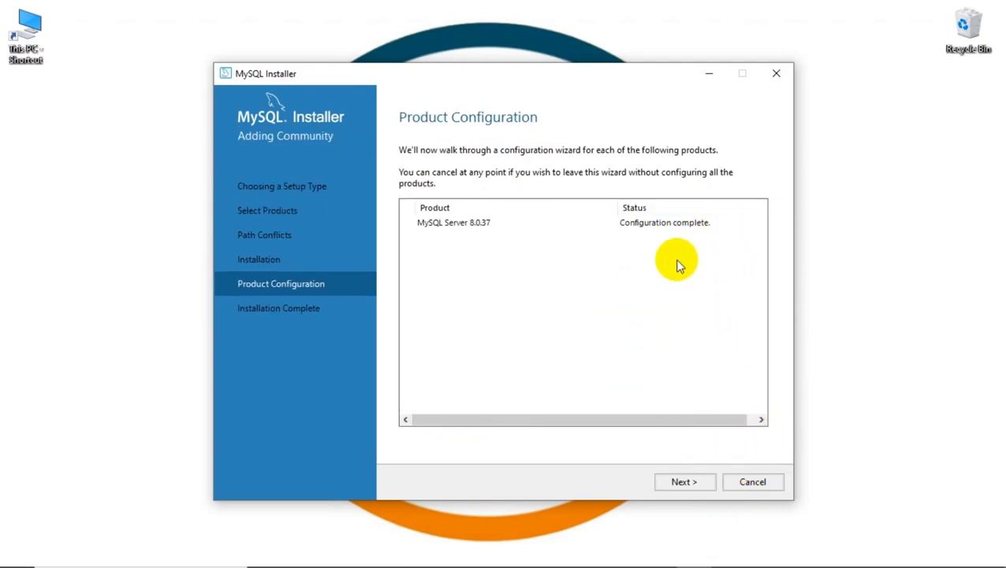
left_click(672, 481)
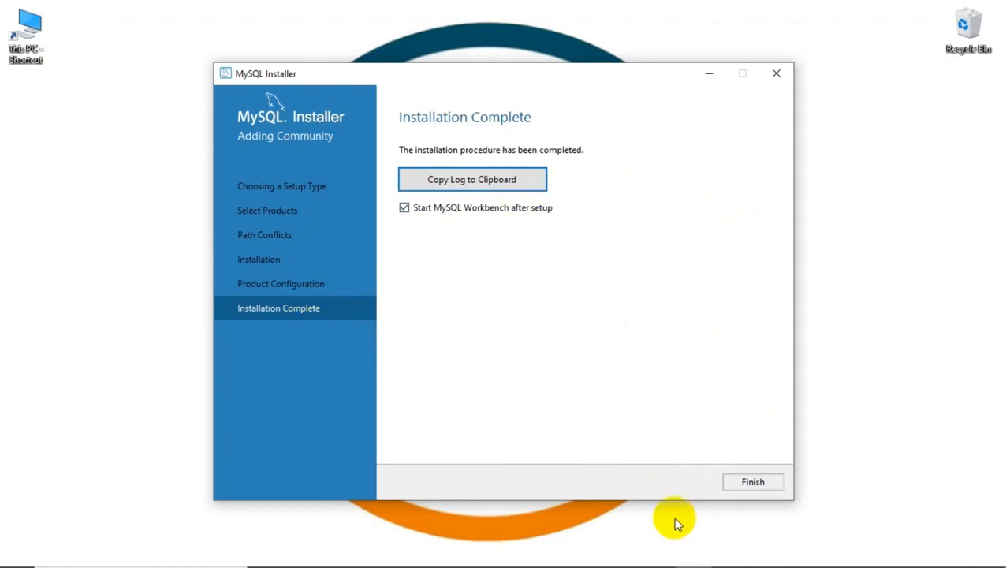
left_click(754, 482)
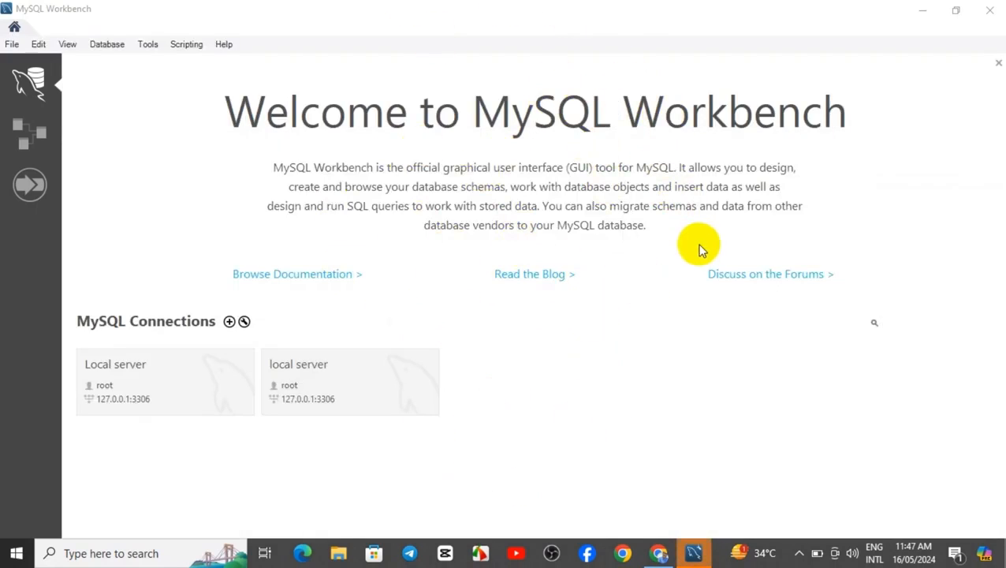
- Open the first Local server connection at 127.0.0.1:3306 as root, entering the root account password
left_click(613, 373)
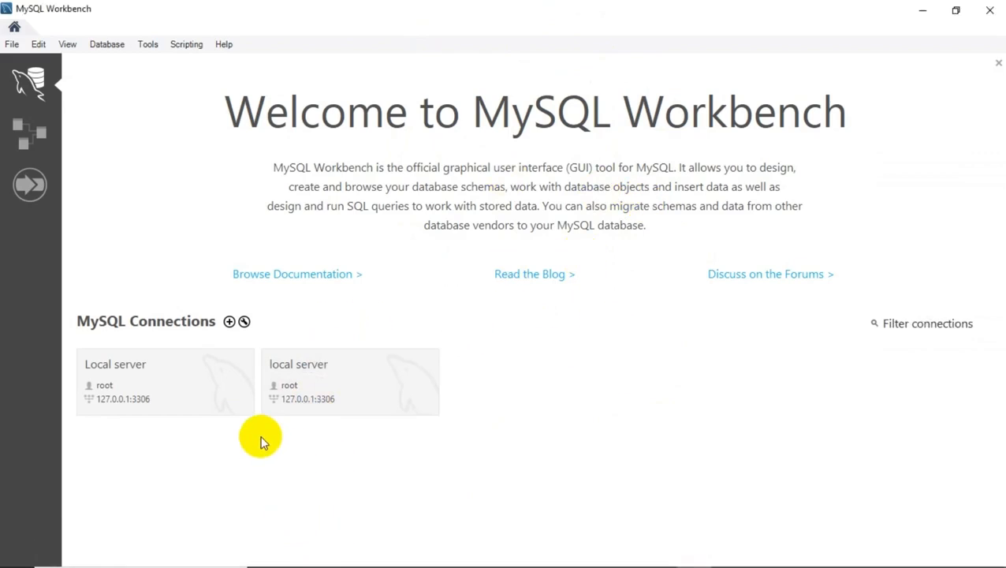
left_click(191, 391)
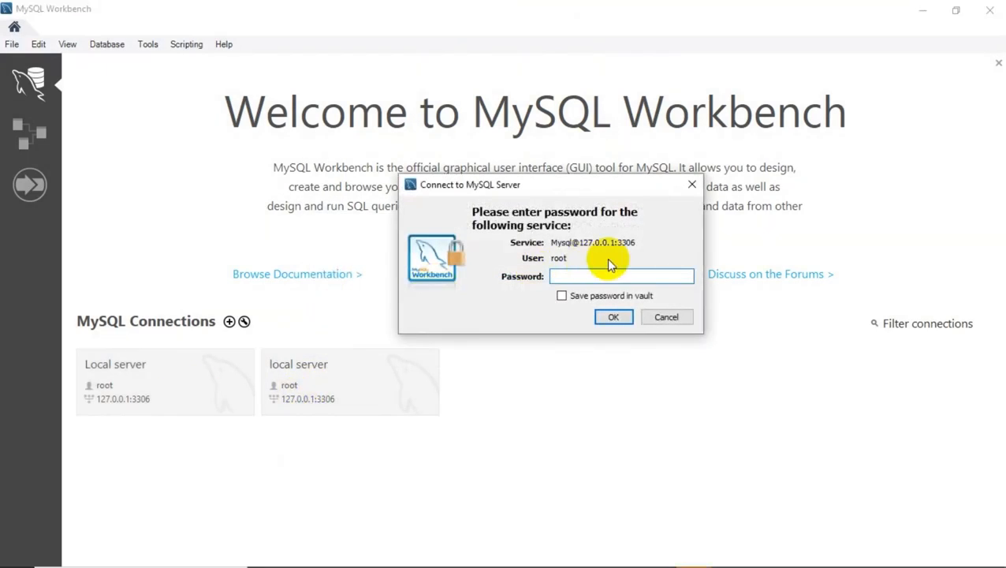
type("**********")
key("Return")
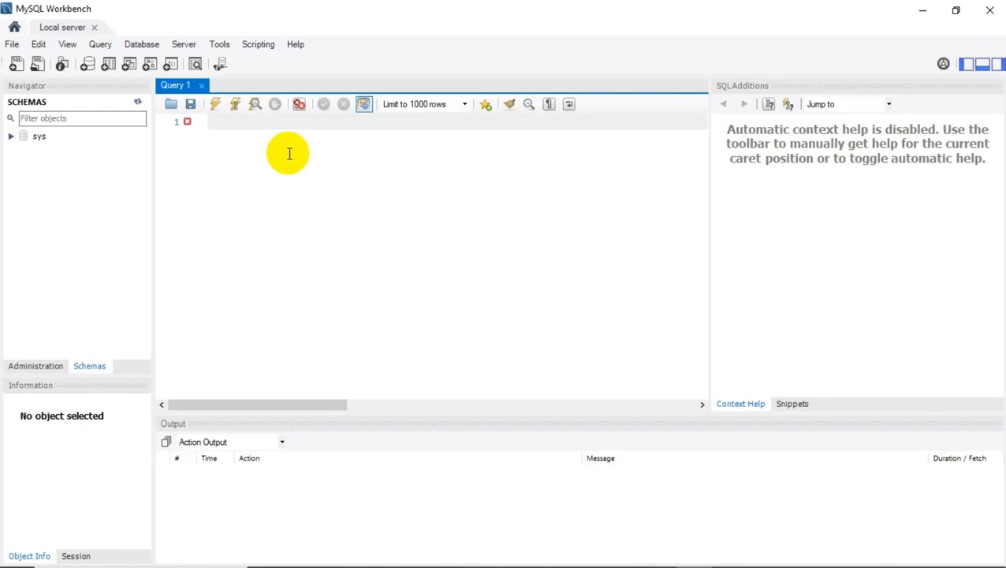
- Write the query "Show Databases" in the SQL editor and execute it
key("Return")
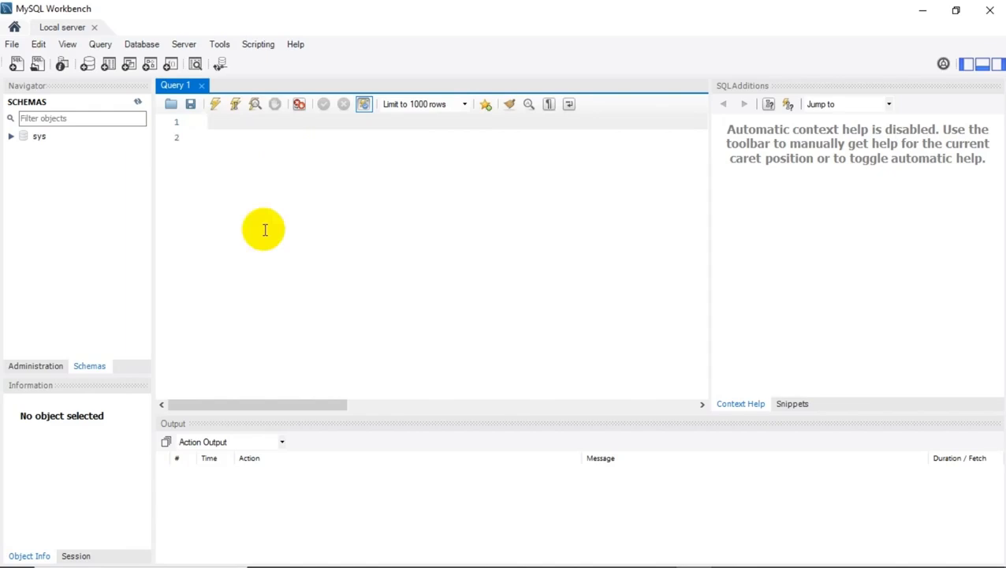
type("Show Databases")
left_click(214, 104)
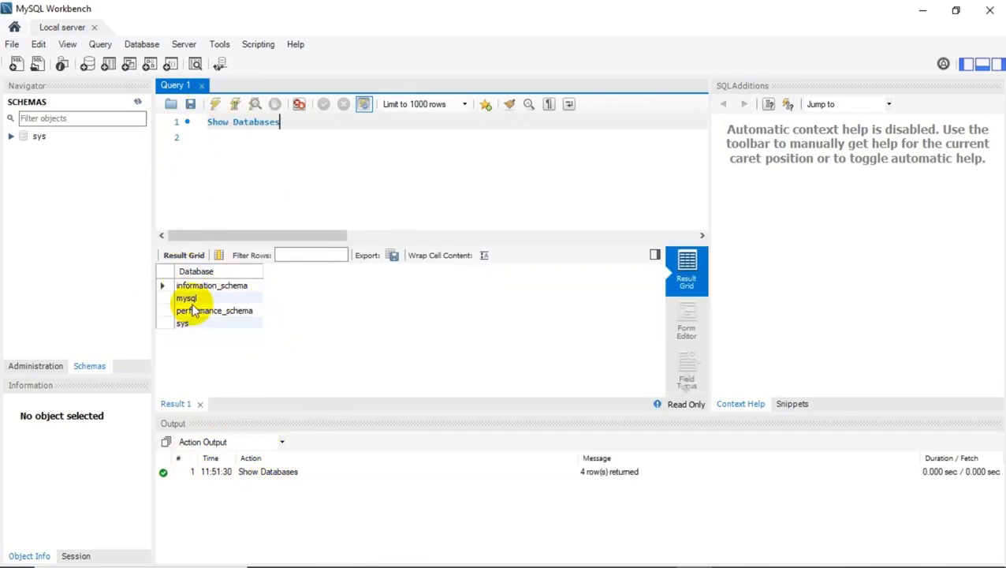